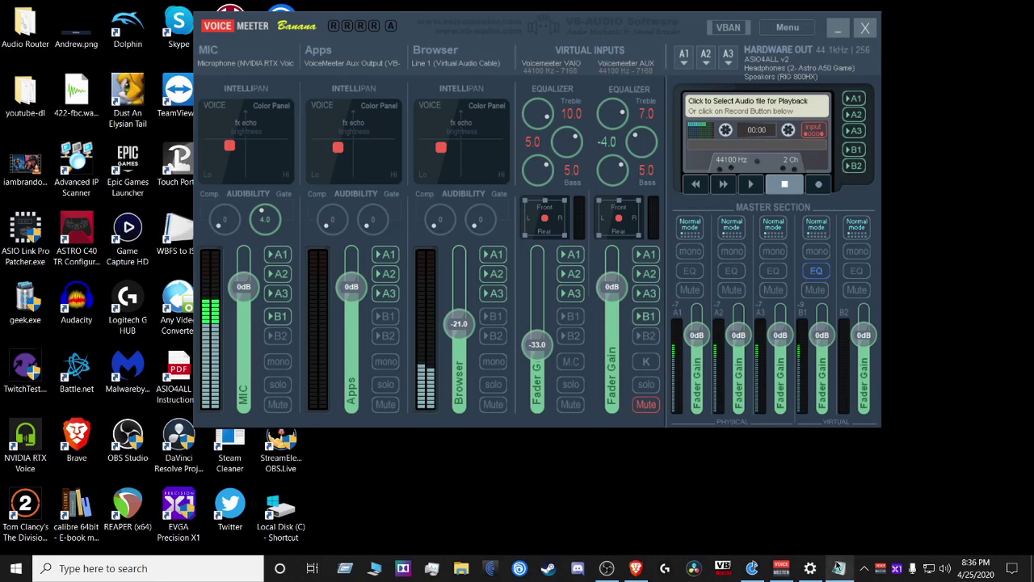
# Open the classic Sound control panel from Windows Sound settings and review the playback devices
pyautogui.click(810, 568)
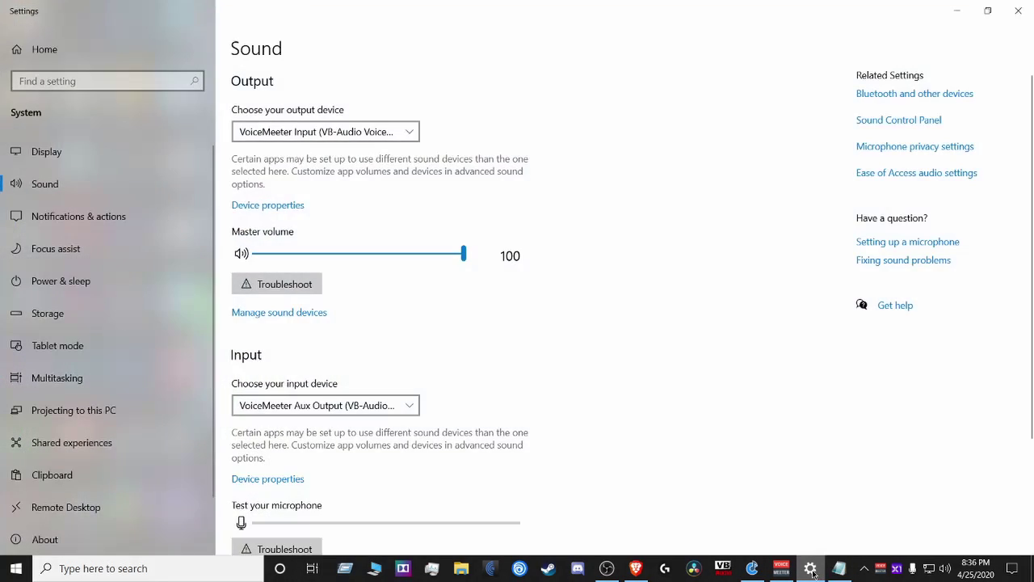
pyautogui.click(905, 127)
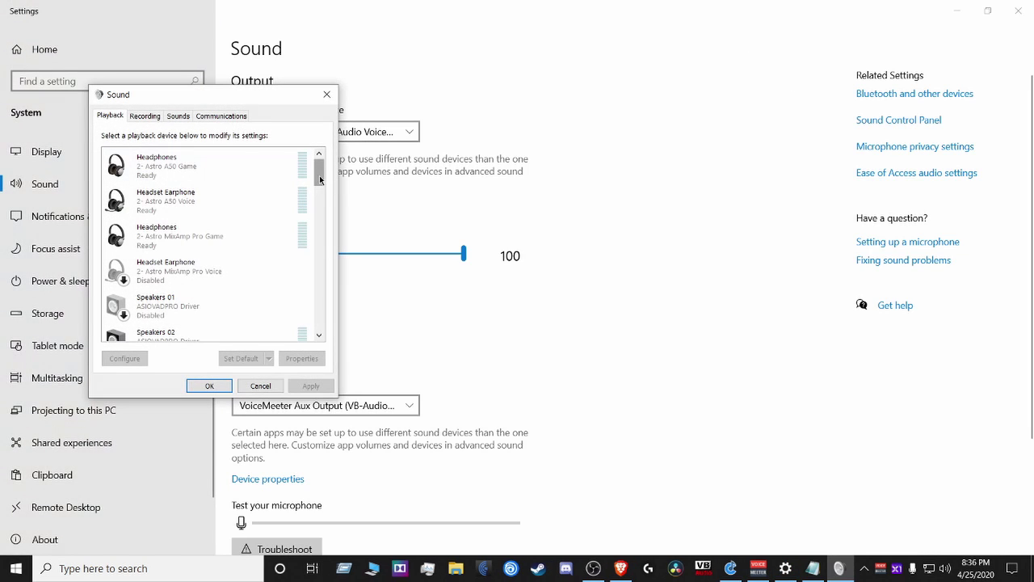
pyautogui.moveTo(319, 182); pyautogui.dragTo(319, 320)
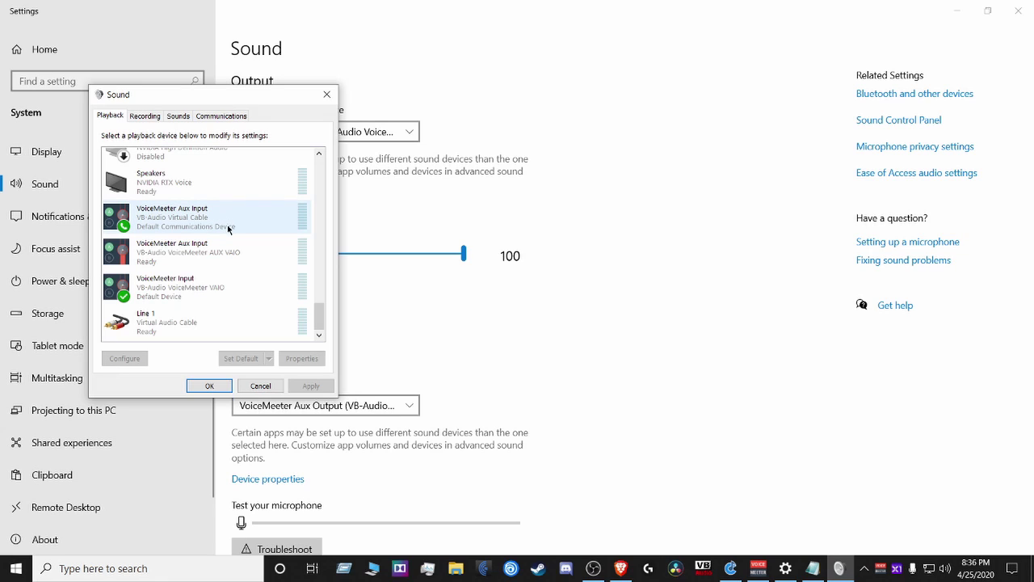
# Check the recording devices list, including the NVIDIA RTX Voice microphone, then close the Sound panel
pyautogui.click(140, 117)
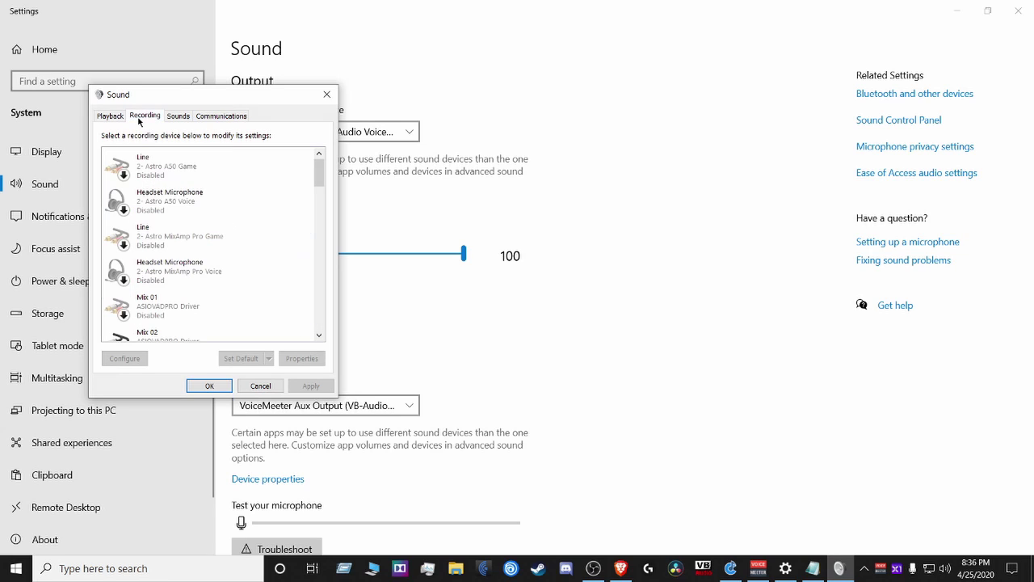
pyautogui.scroll(-8, 301, 273)
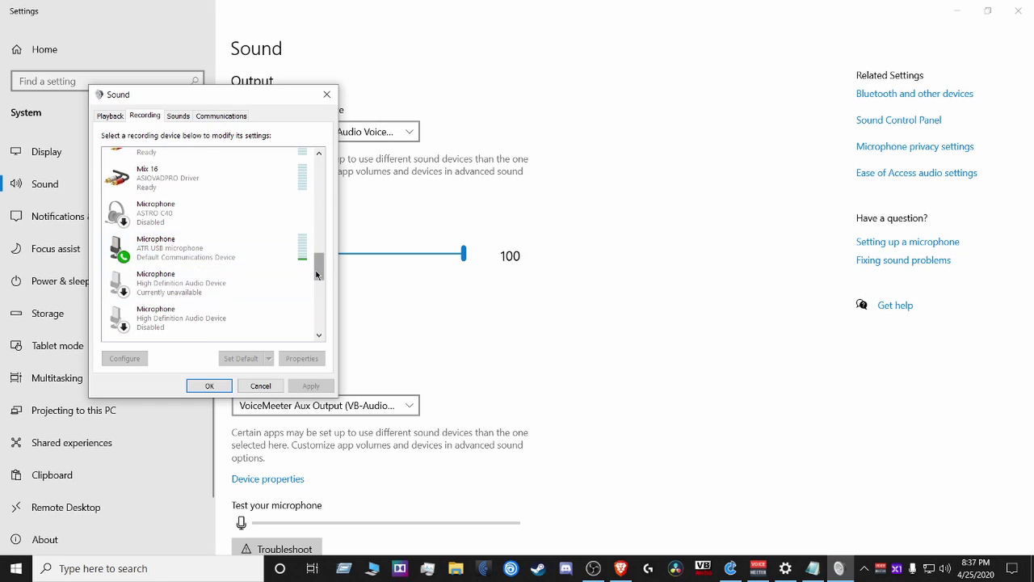
pyautogui.moveTo(316, 275); pyautogui.dragTo(315, 312)
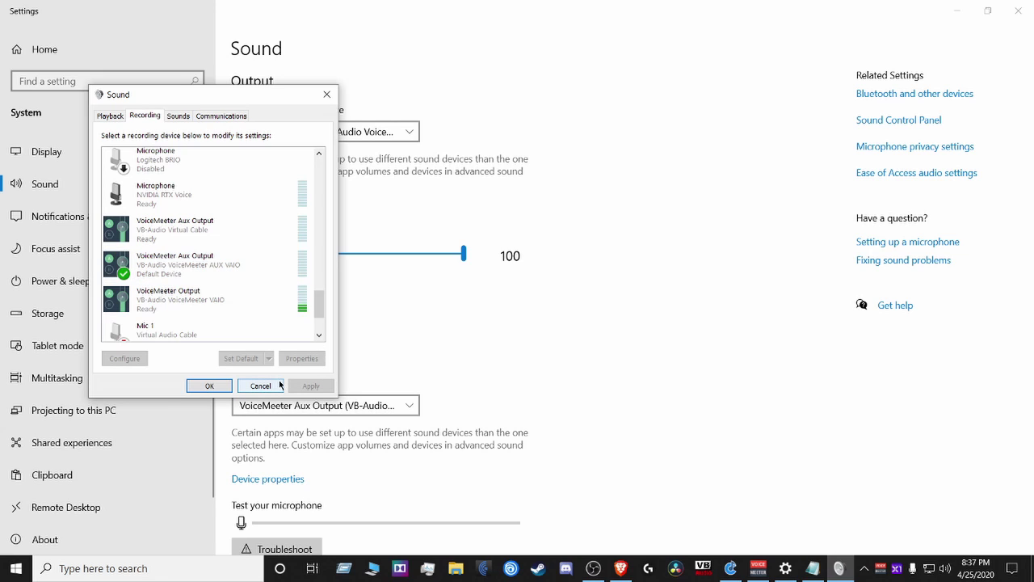
pyautogui.click(209, 385)
# Open NVIDIA RTX Voice from the system tray and position its settings window beside the mixer
pyautogui.click(955, 9)
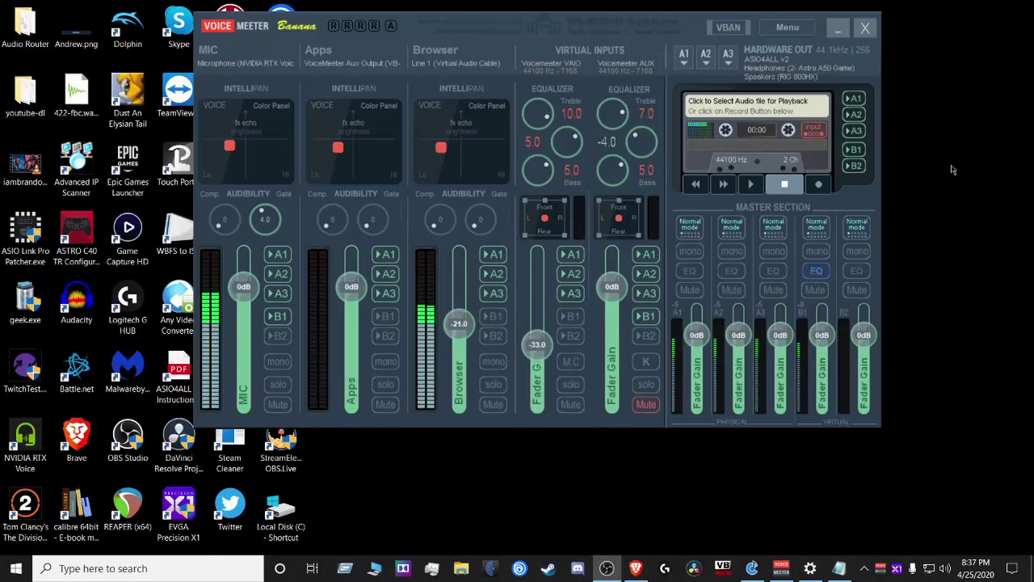
pyautogui.click(866, 567)
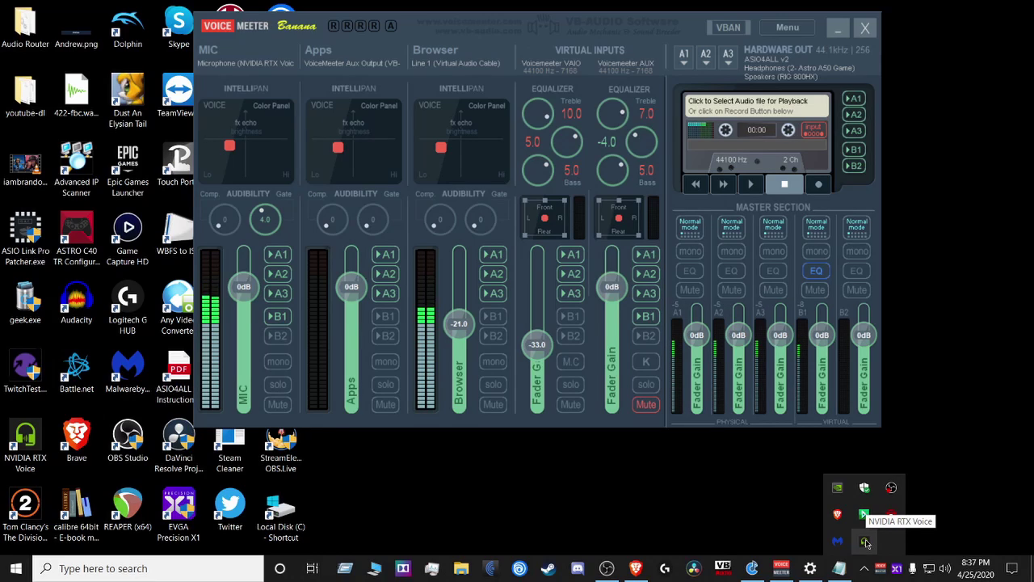
pyautogui.click(865, 542)
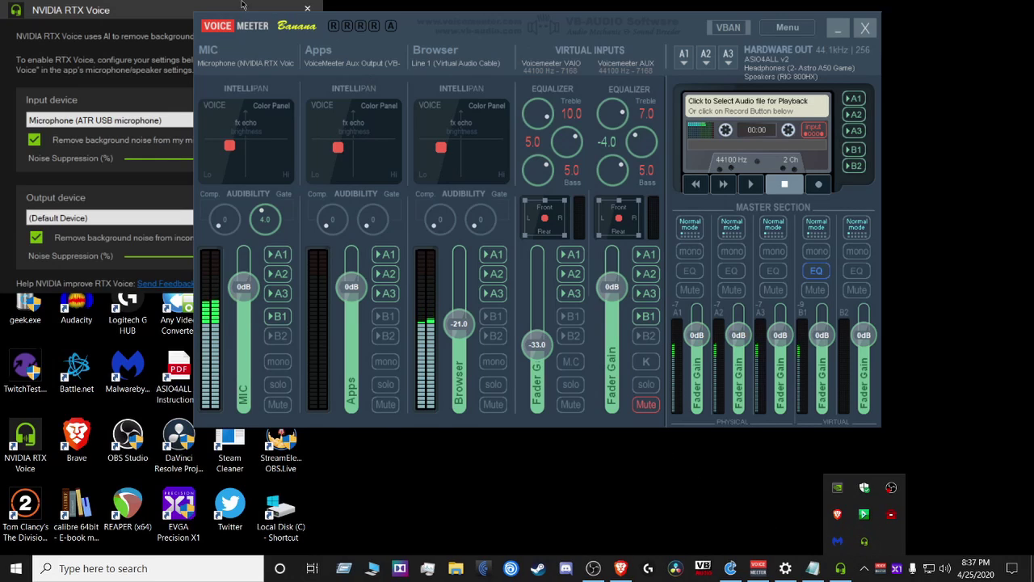
pyautogui.moveTo(169, 10); pyautogui.dragTo(513, 53)
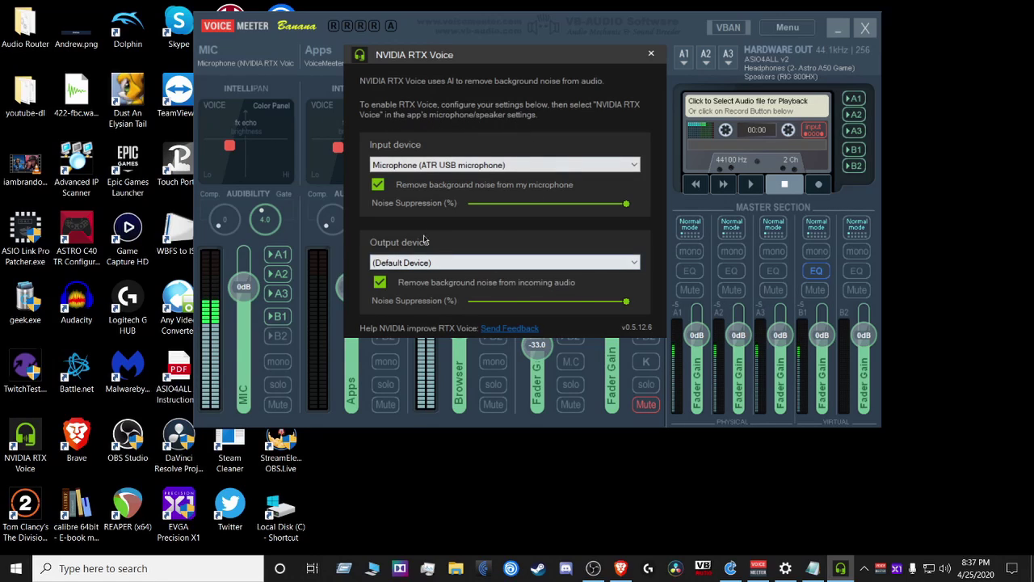
pyautogui.moveTo(556, 62); pyautogui.dragTo(917, 243)
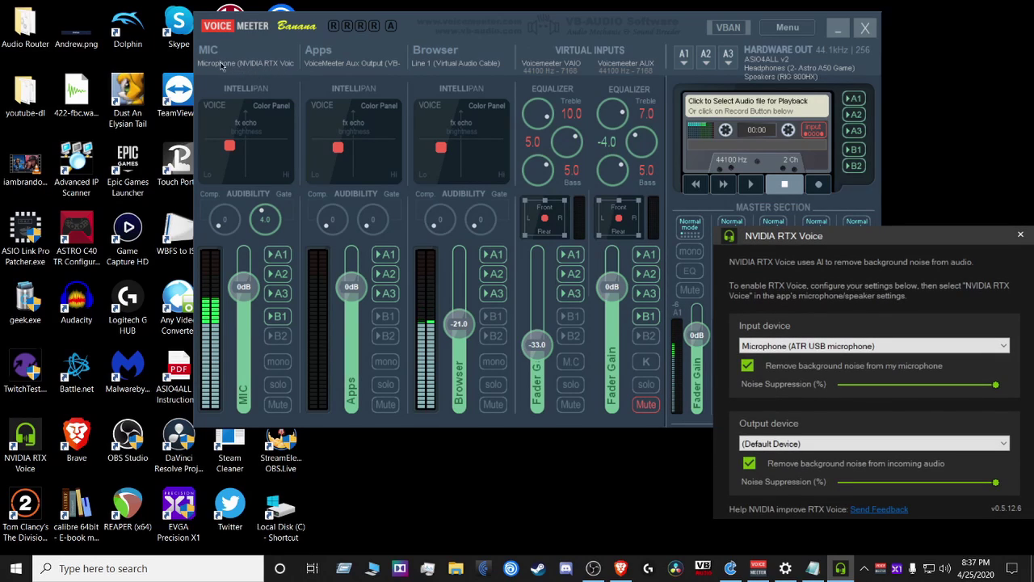
pyautogui.moveTo(916, 235); pyautogui.dragTo(849, 211)
# Close RTX Voice and open Voicemeeter's System Settings / Options showing input 1 as RTX Voice
pyautogui.click(951, 210)
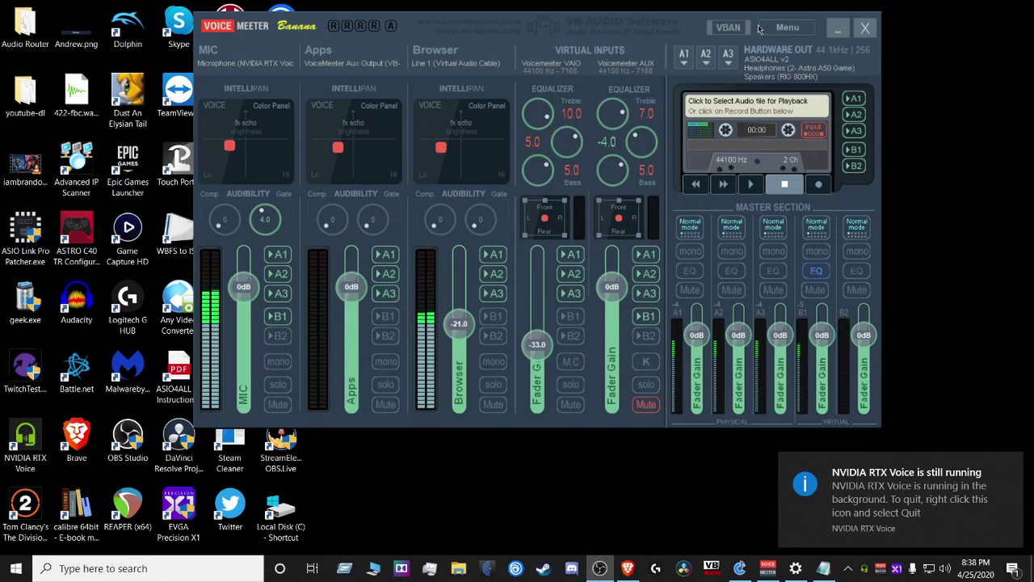
pyautogui.click(782, 33)
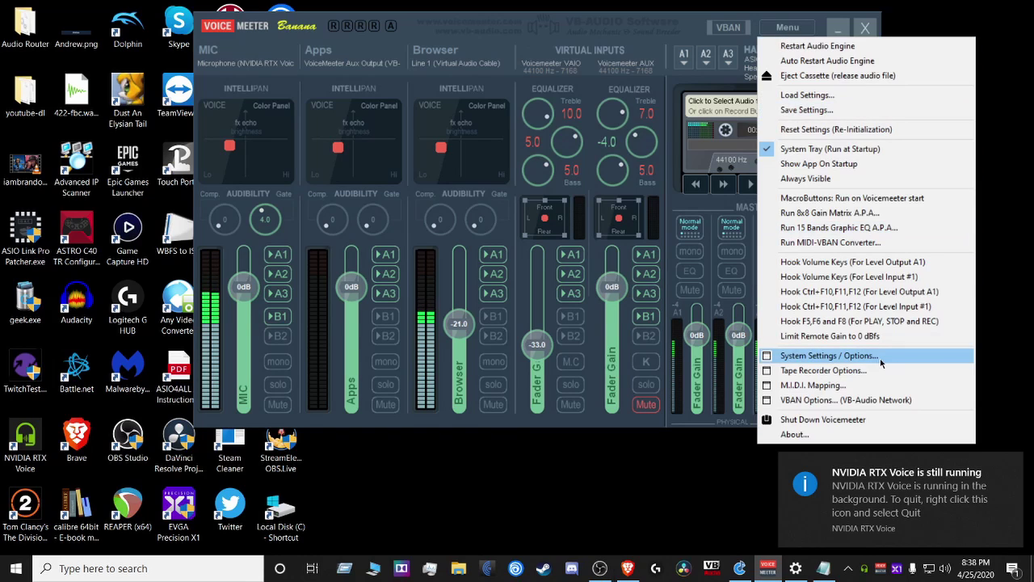
pyautogui.click(846, 355)
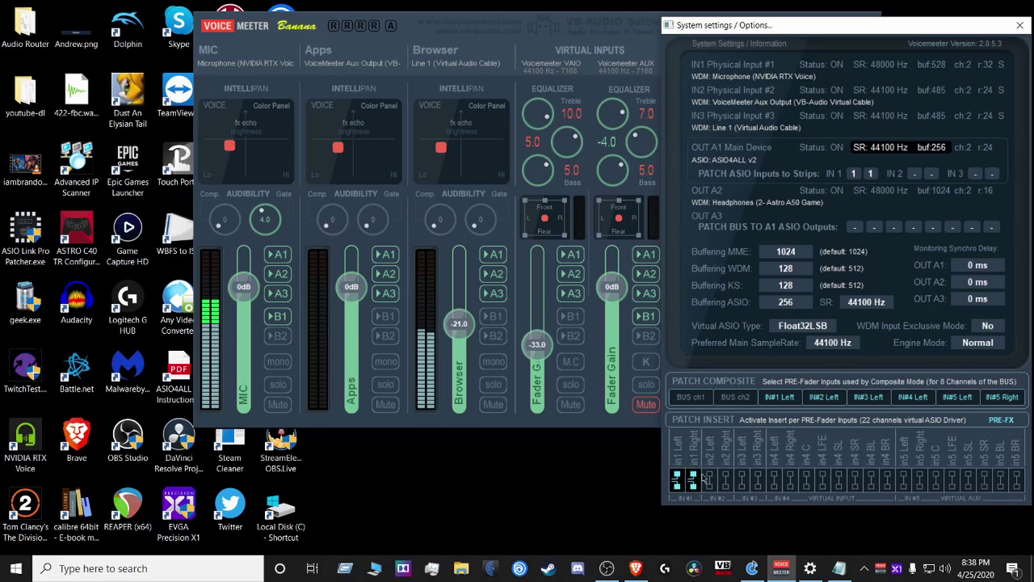
# Review Cantabile's effects routing, then close Cantabile and Voicemeeter's System Settings
pyautogui.click(753, 569)
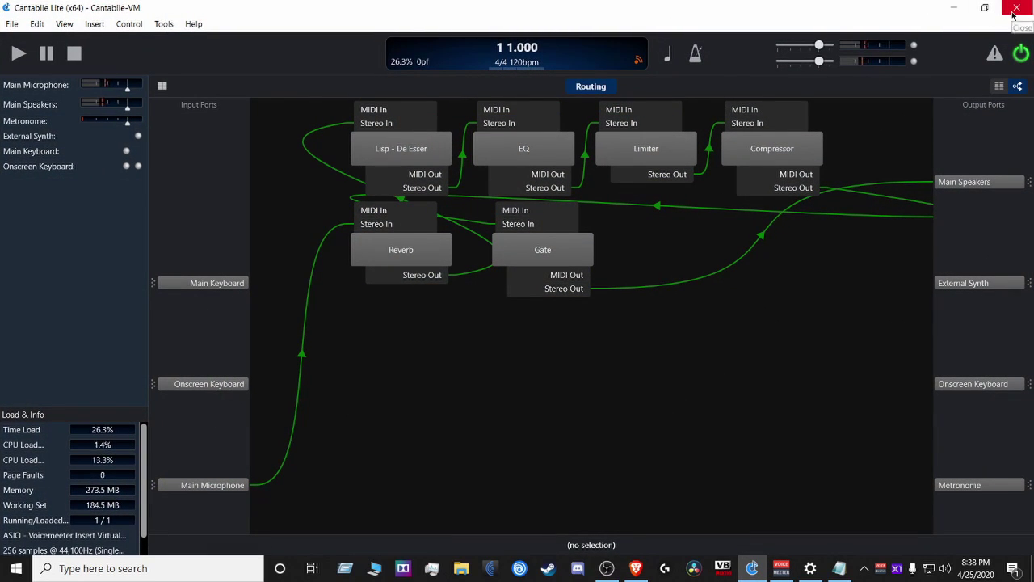
pyautogui.click(953, 7)
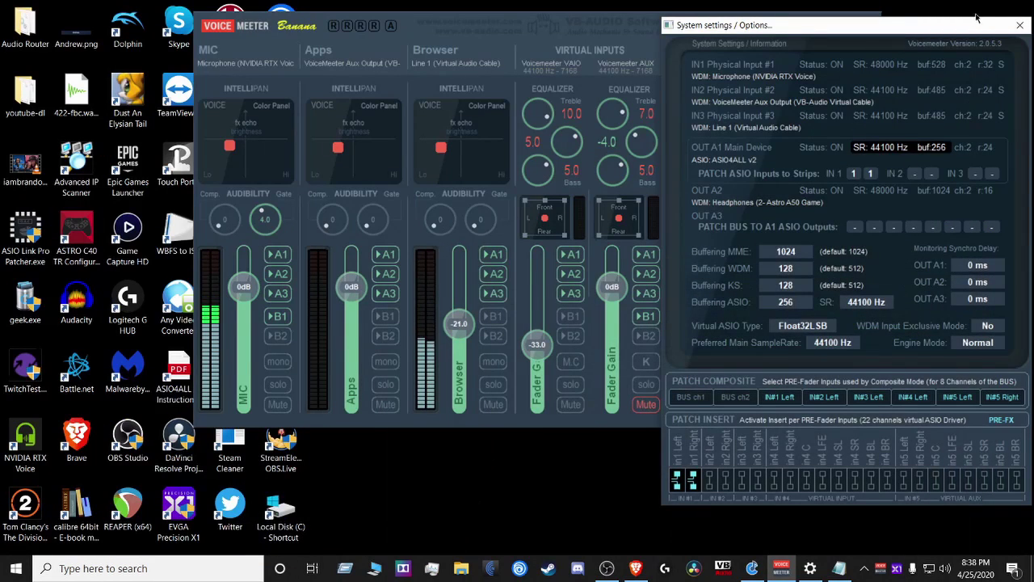
pyautogui.click(1019, 25)
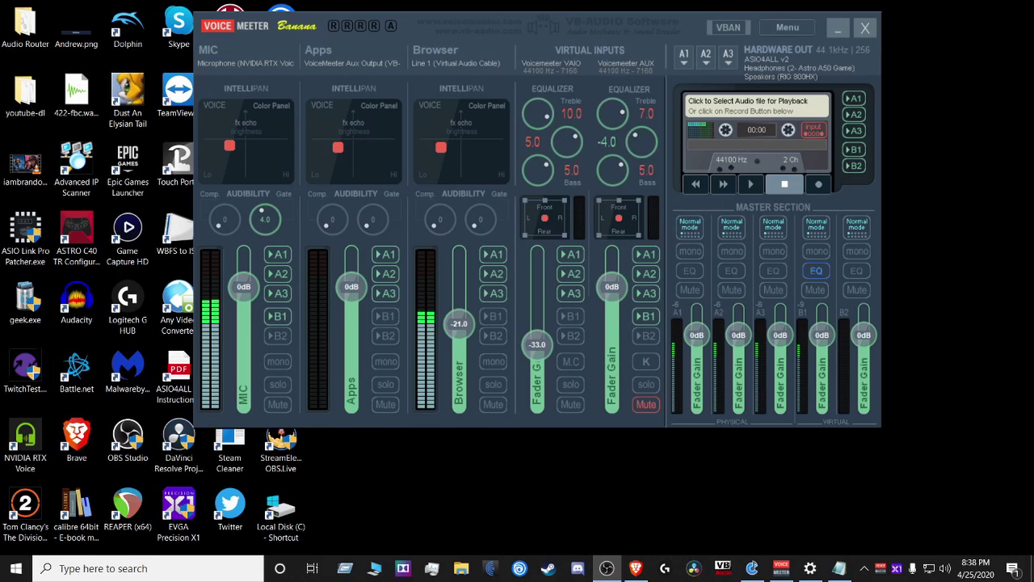
pyautogui.click(607, 568)
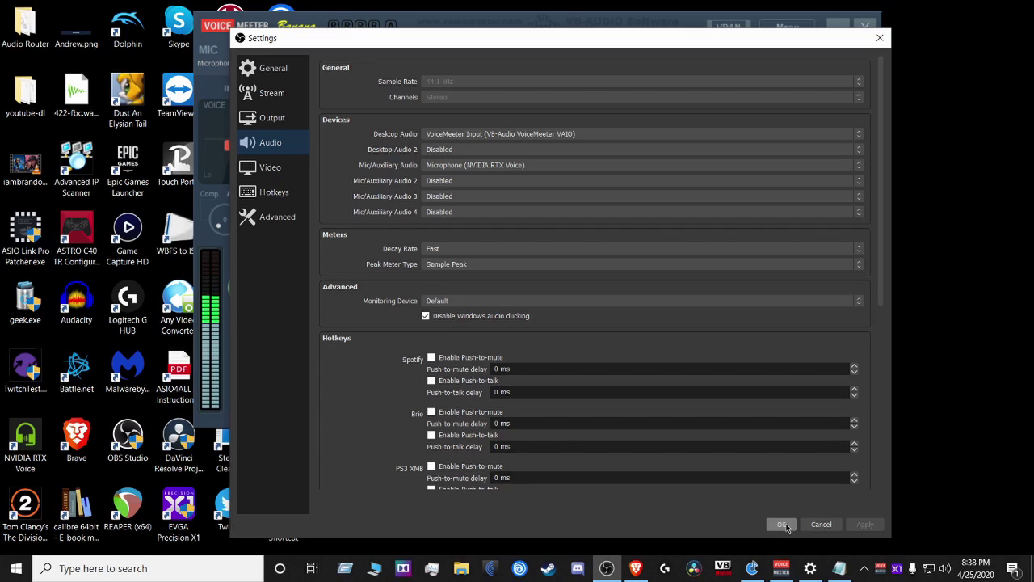
pyautogui.click(782, 524)
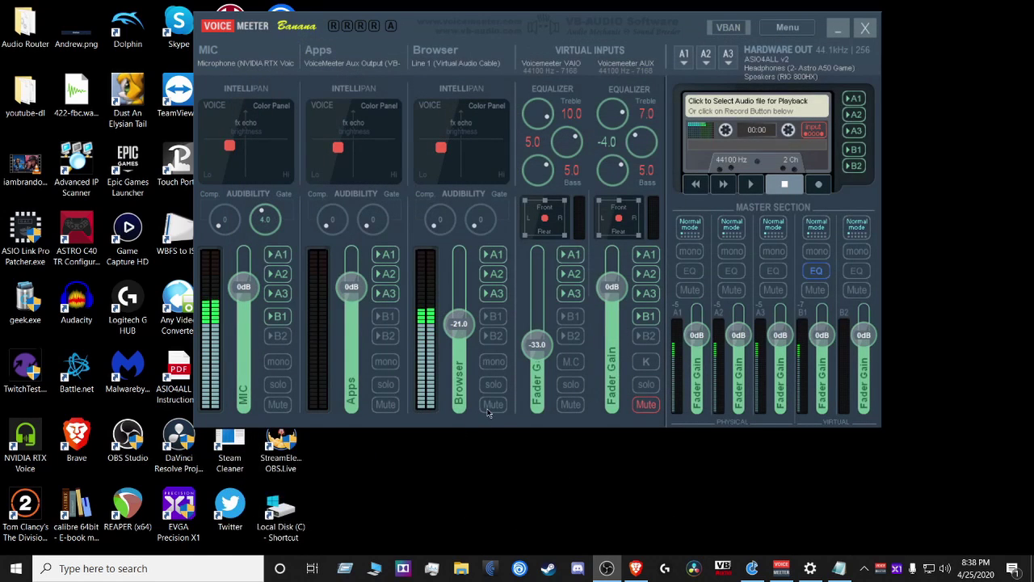
# Type a test note about RTX Voice and Voicemeeter, 'please like, sub and share', ending 'Cheers and I love you.'
pyautogui.hotkey('alt', 'Tab')
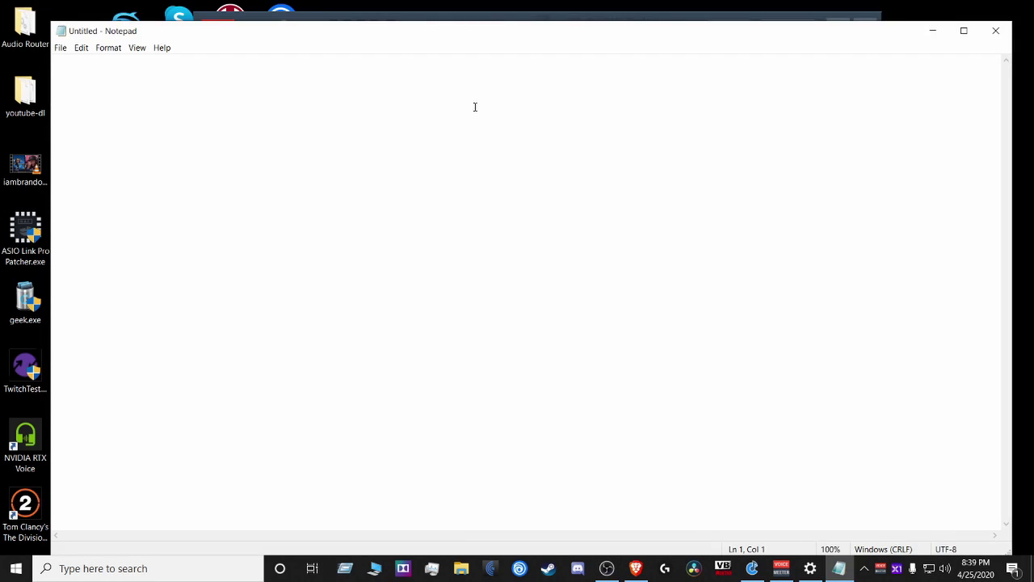
pyautogui.write('hey, how are you')
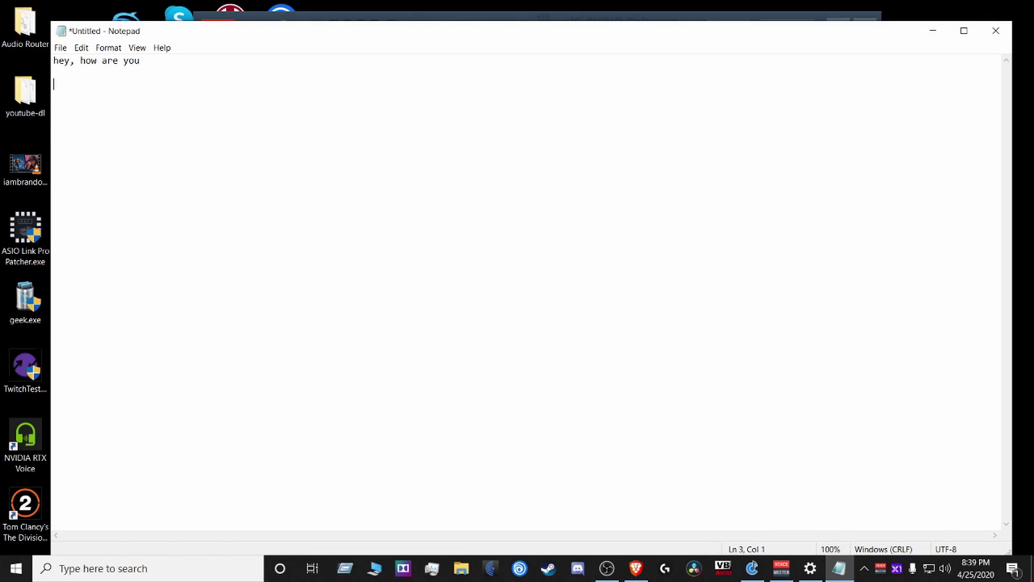
pyautogui.write('im typing this while running')
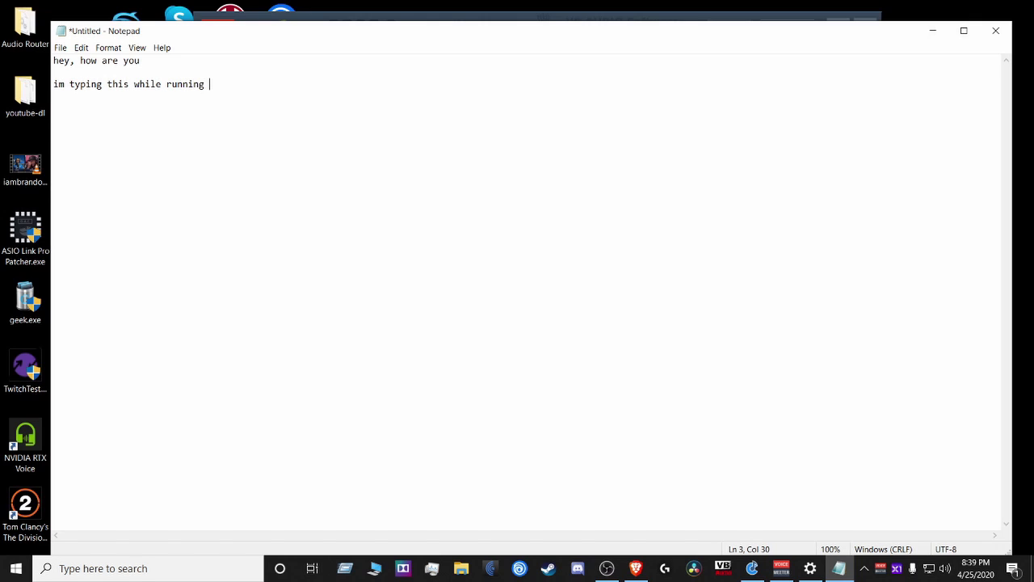
pyautogui.write(' rtx voice and voicemeeter')
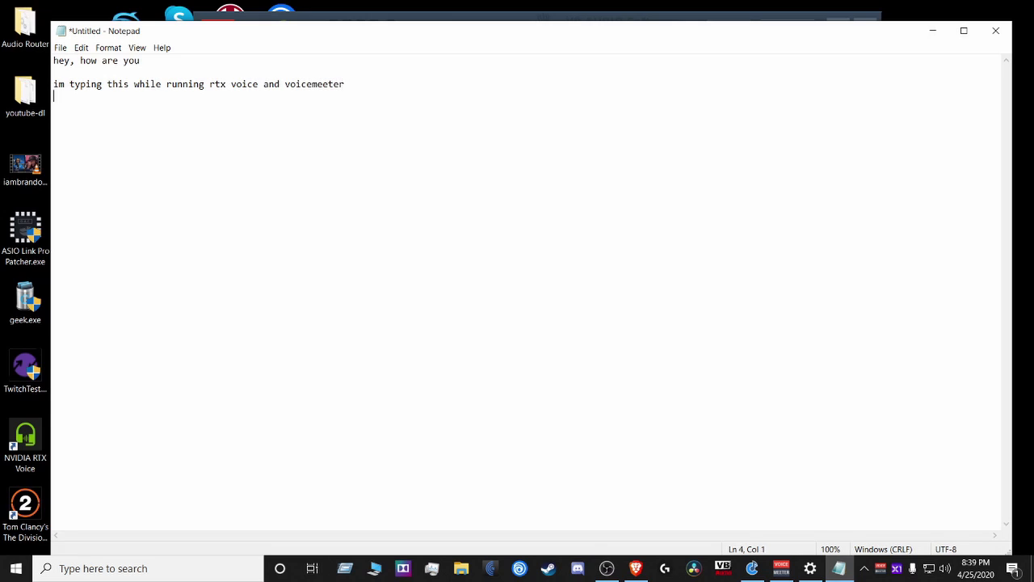
pyautogui.write('voicemeeter and this r')
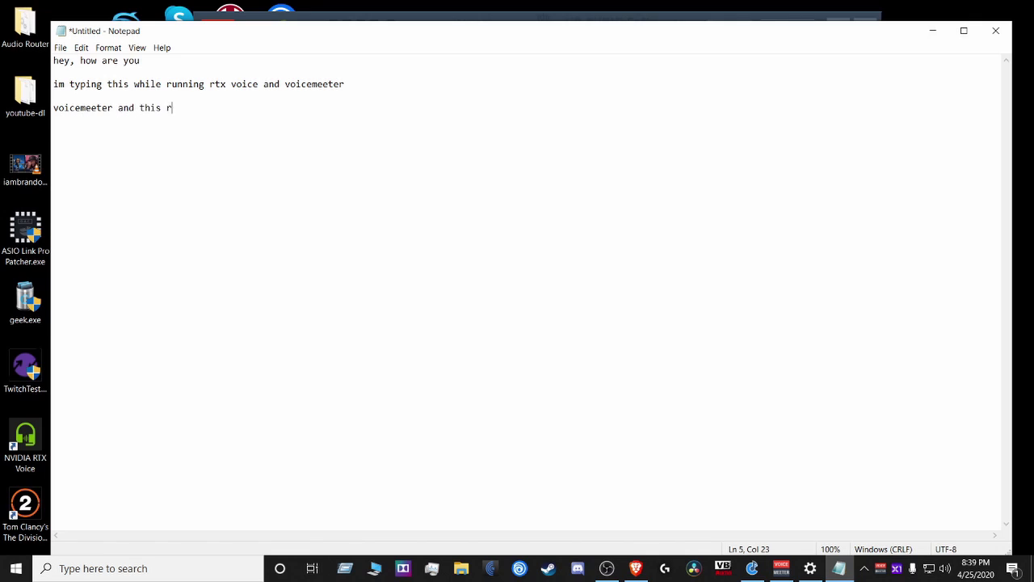
pyautogui.write('tx is super awesome')
pyautogui.write('hop')
pyautogui.write('e u fi')
pyautogui.write('ound value')
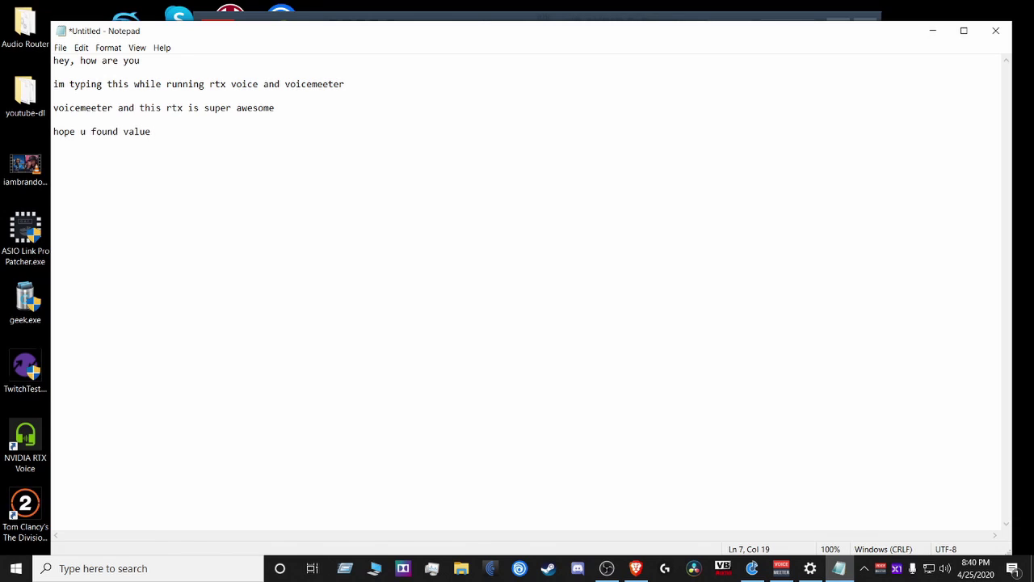
pyautogui.write(' in this tut')
pyautogui.write('oria')
pyautogui.write('ha')
pyautogui.write('a blessed o')
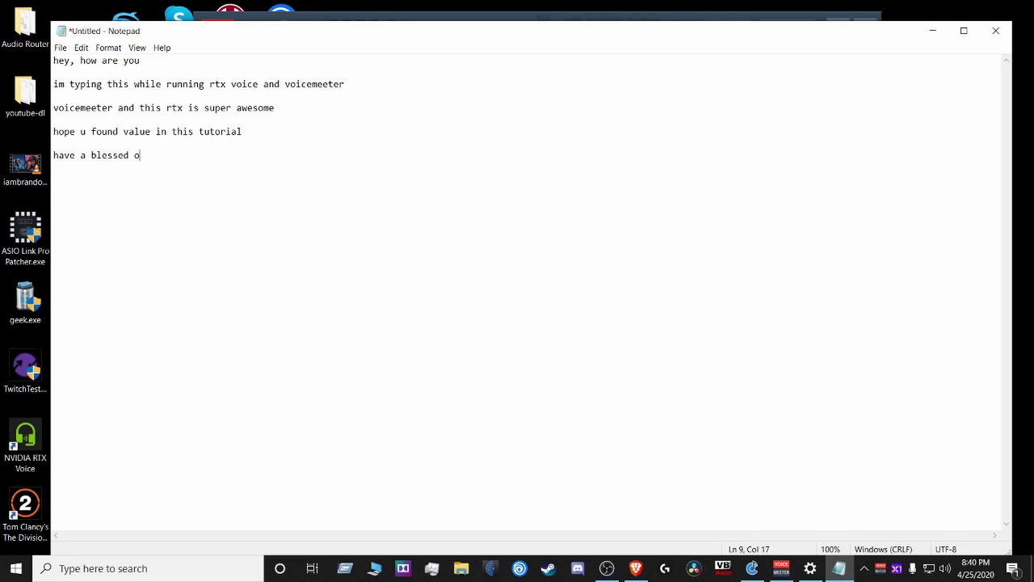
pyautogui.write('ne')
pyautogui.press('Return')
pyautogui.press('Return')
pyautogui.write('please like, sub and share with a friend.')
pyautogui.press('Return')
pyautogui.press('Return')
pyautogui.press('Return')
pyautogui.write('Cheers and I love you.')
pyautogui.press('Return')
pyautogui.press('Return')
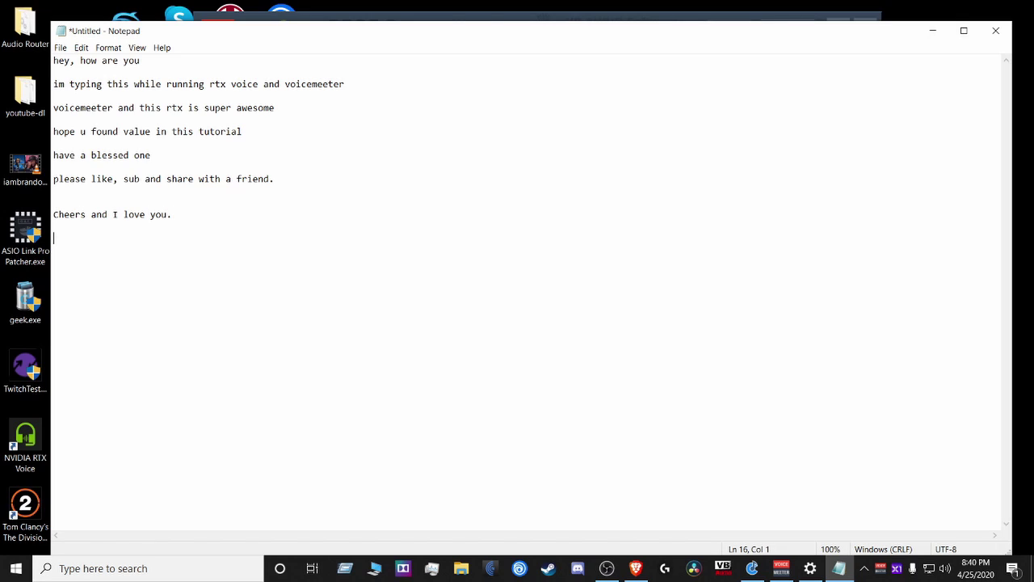